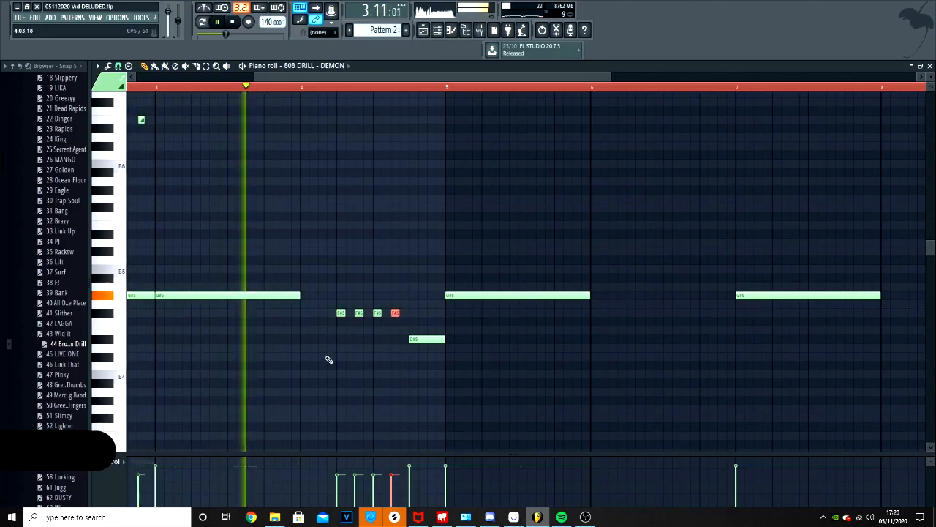
- Move the E7 slide note earlier in bar 4, shorten the D#7 slide note, and play back the run
left_click(330, 357)
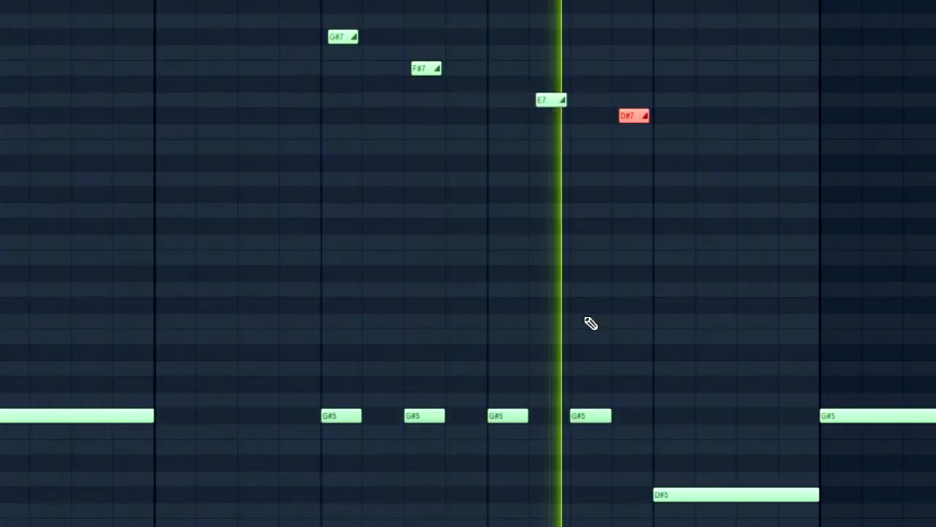
key("space")
right_click(518, 278)
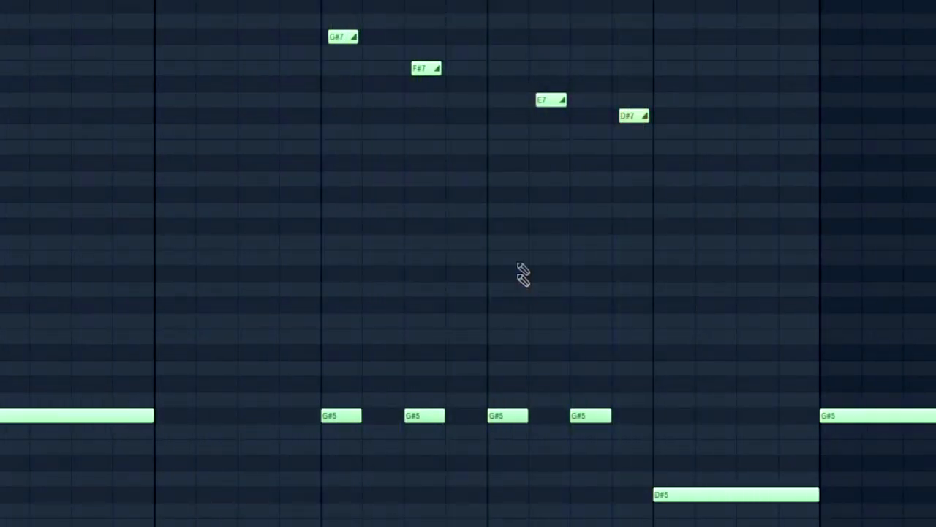
key("space")
left_click_drag(528, 102, 510, 102)
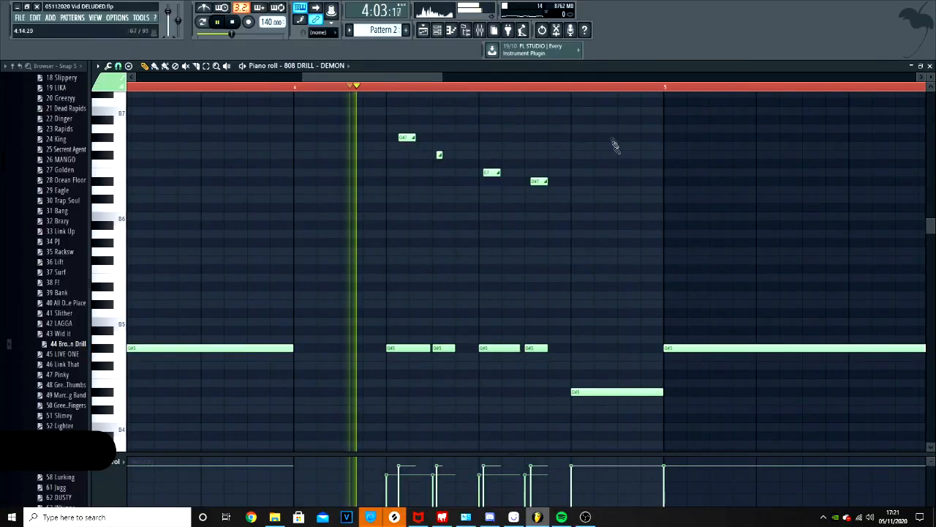
left_click_drag(547, 181, 539, 180)
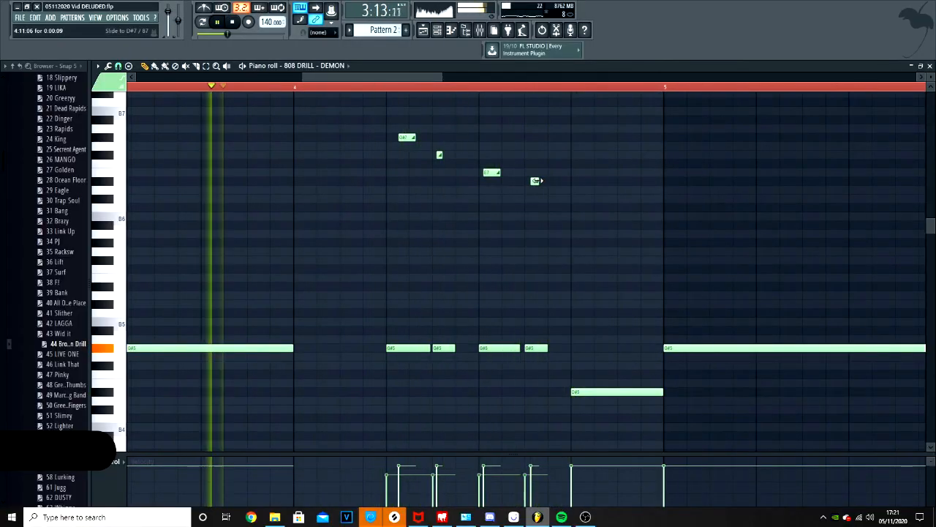
key("space")
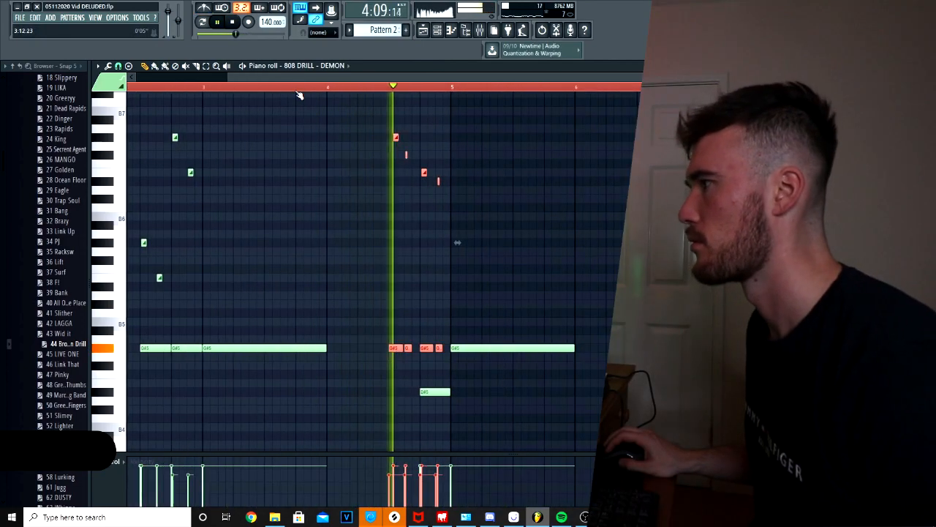
- Delete the D#5 note at the end of bar 4
right_click(436, 392)
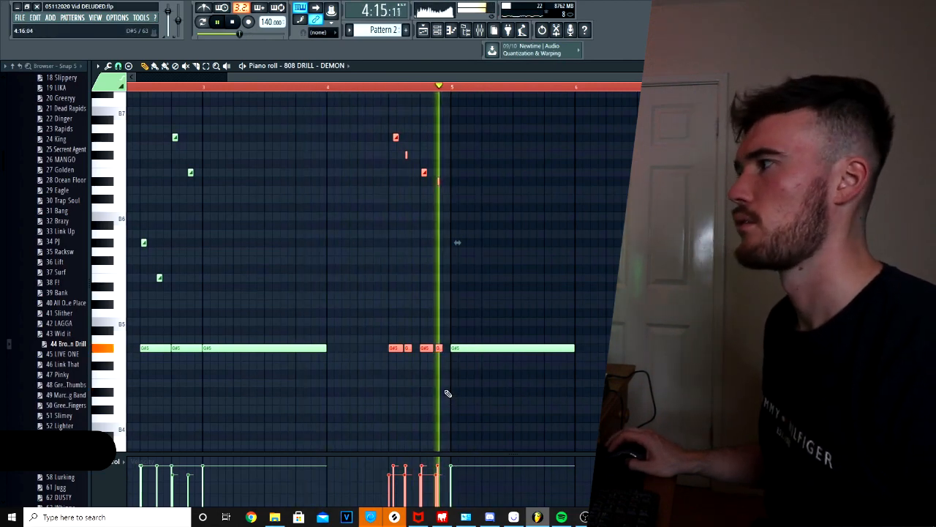
scroll(447, 391, "down", 2)
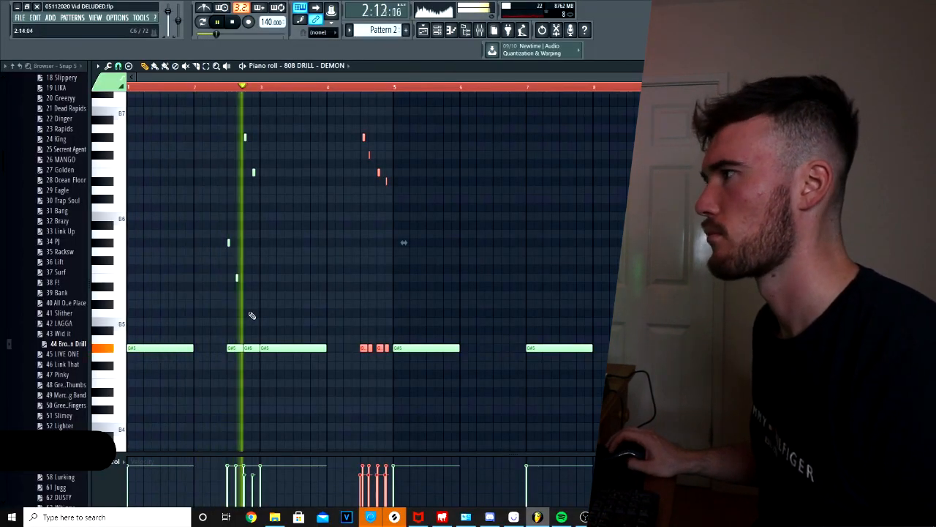
- Lower the four slide notes in bar 2 by one octave and play back the 808 line
left_click_drag(196, 126, 309, 282)
key("space")
key("space")
key("space")
key("ctrl+Down")
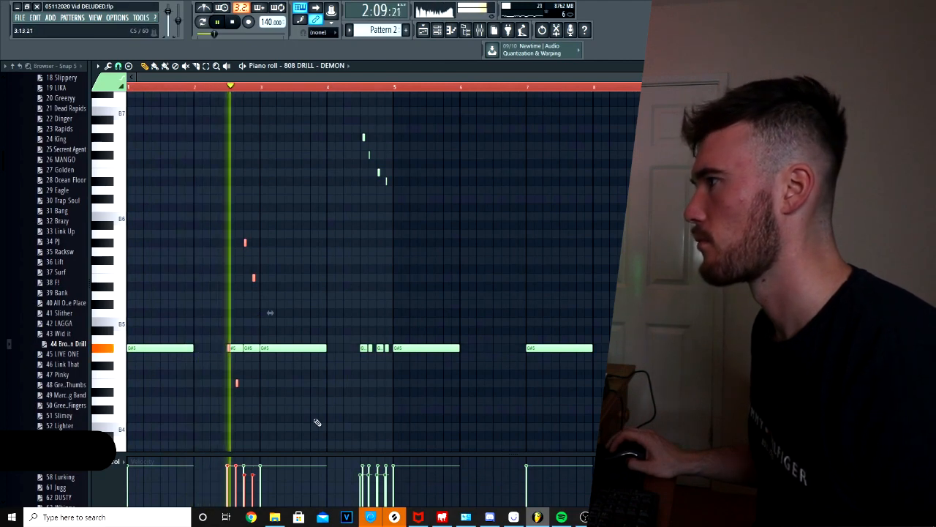
key("space")
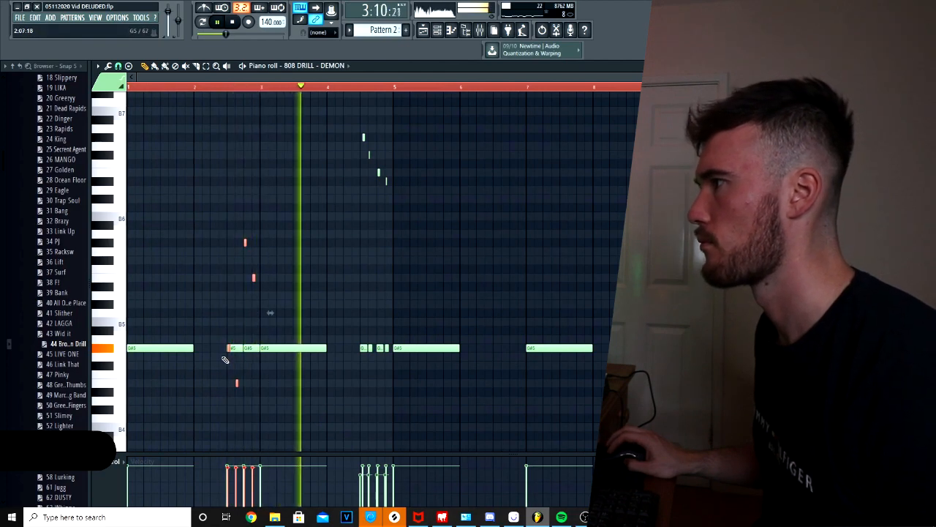
left_click_drag(203, 93, 614, 296)
key("space")
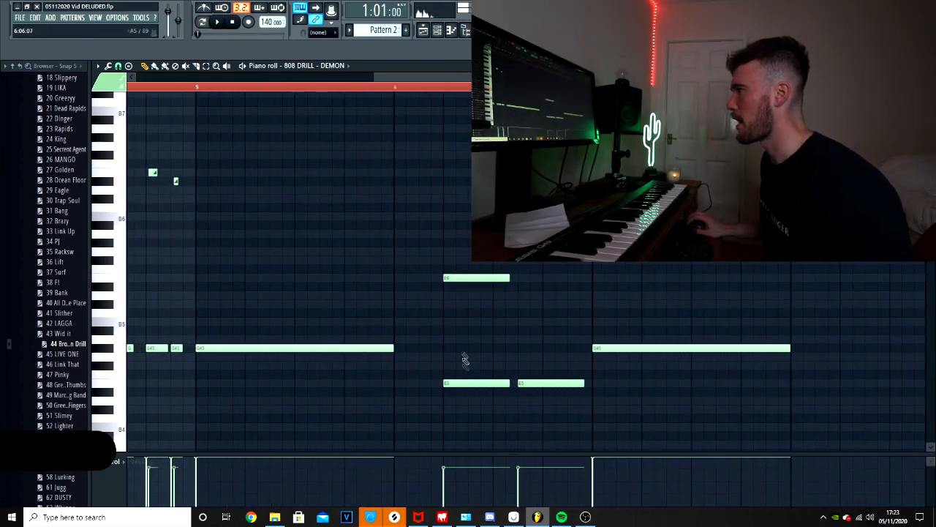
- Add an E5 slide note over the first E5 note in bar 6, shorten it, and play back the pattern
double_click(459, 381)
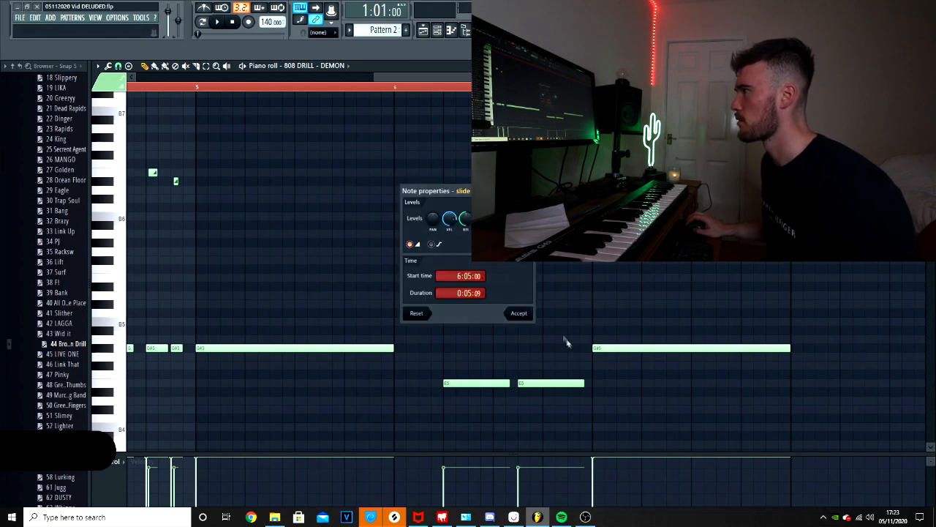
left_click(528, 313)
key("space")
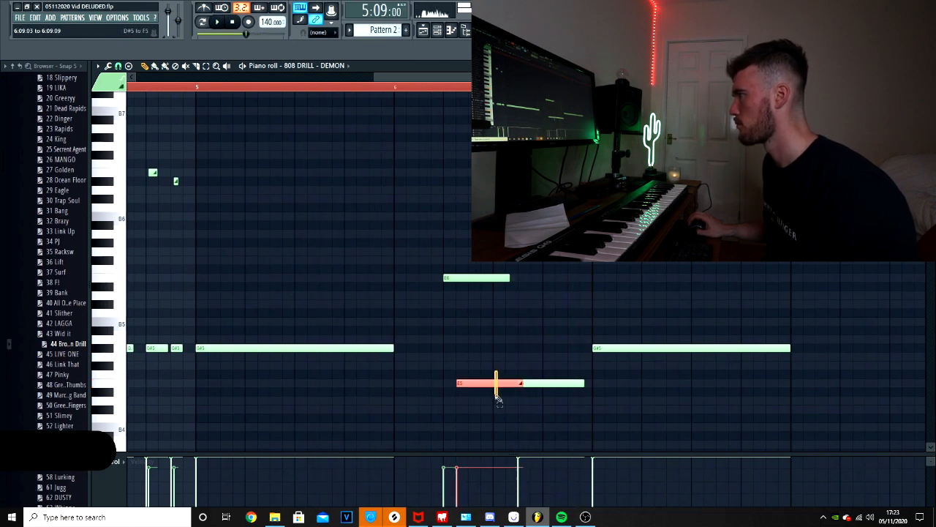
left_click_drag(470, 384, 492, 385)
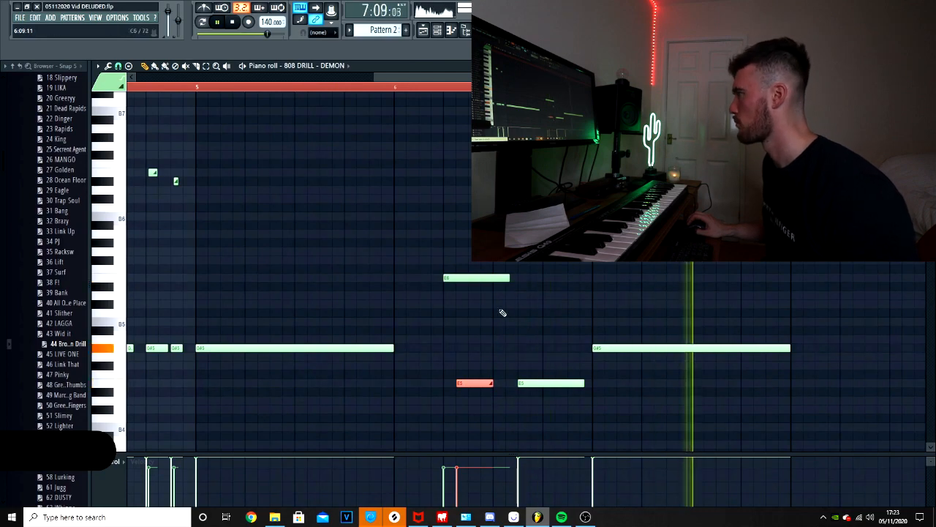
scroll(502, 313, "down", 3)
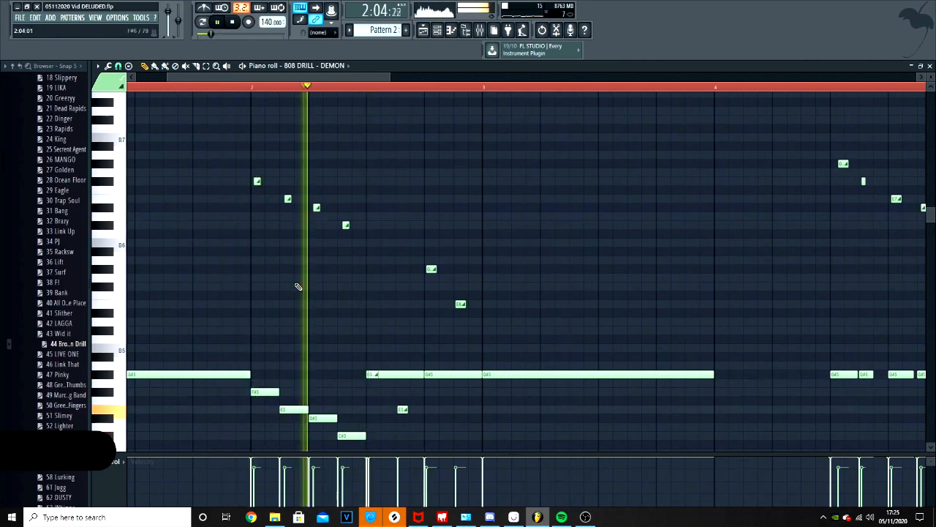
scroll(299, 285, "down", 2)
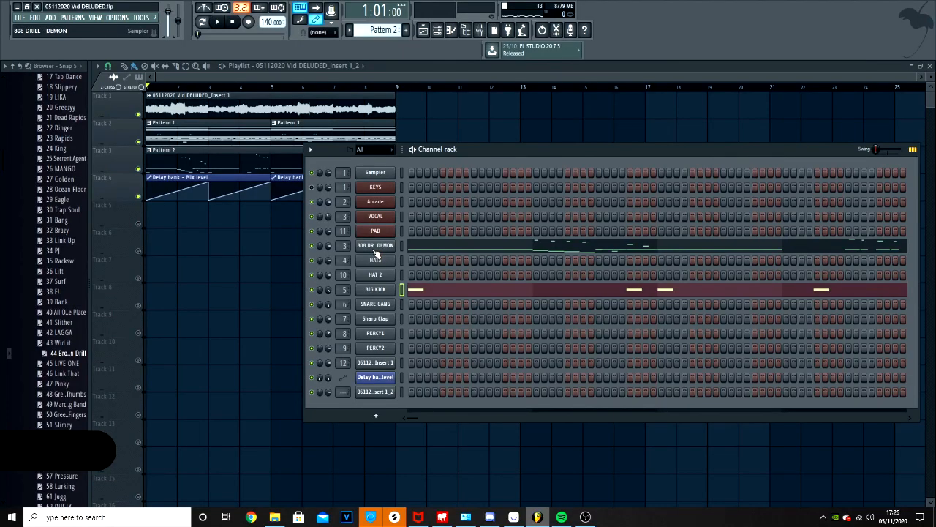
- Clone the 808 DRILL - DEMON channel and open the clone's piano roll
right_click(380, 246)
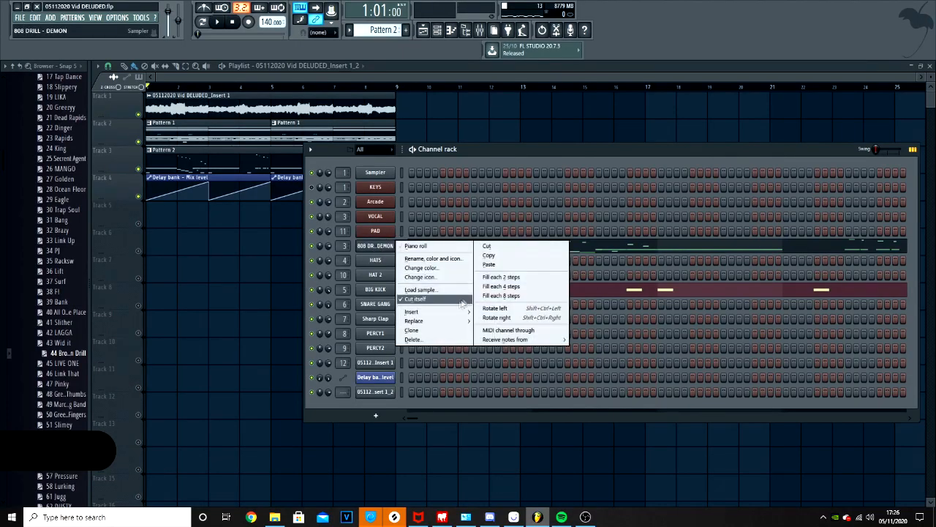
left_click(439, 329)
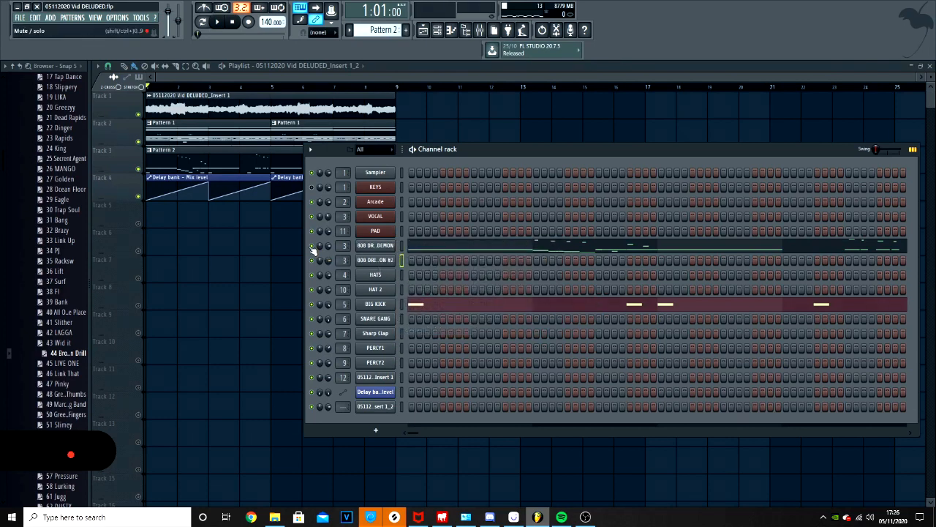
right_click(370, 265)
left_click(417, 259)
key("space")
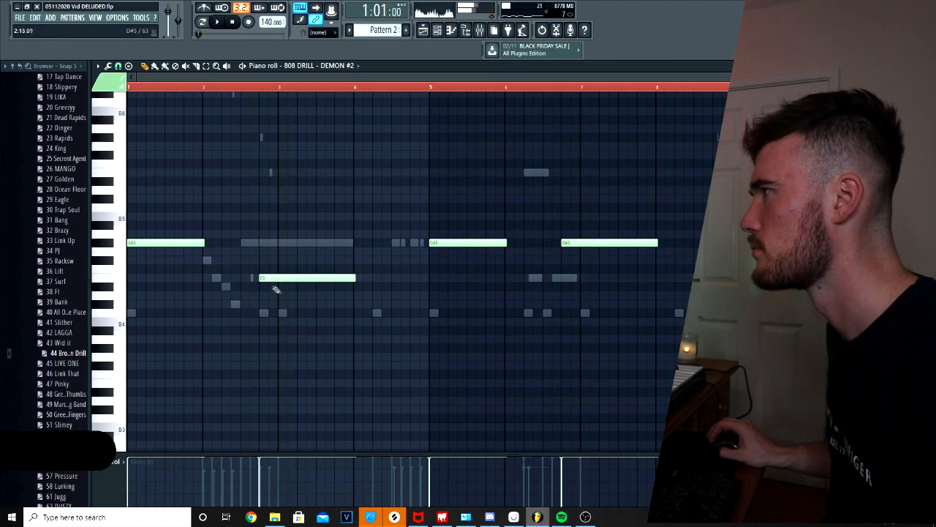
- Place a D#5 note at the start of bar 3 and shorten the preceding E5 note to meet it
left_click(281, 287)
left_click_drag(354, 278, 278, 286)
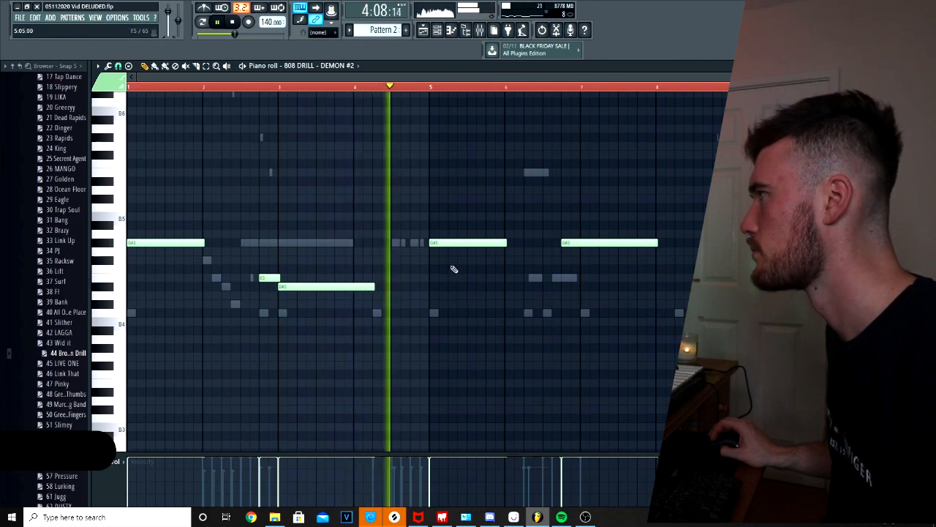
- Replace the notes from bar 5 onward with a duplicate of the notes in the first four bars
left_click_drag(662, 260, 349, 216)
key("Delete")
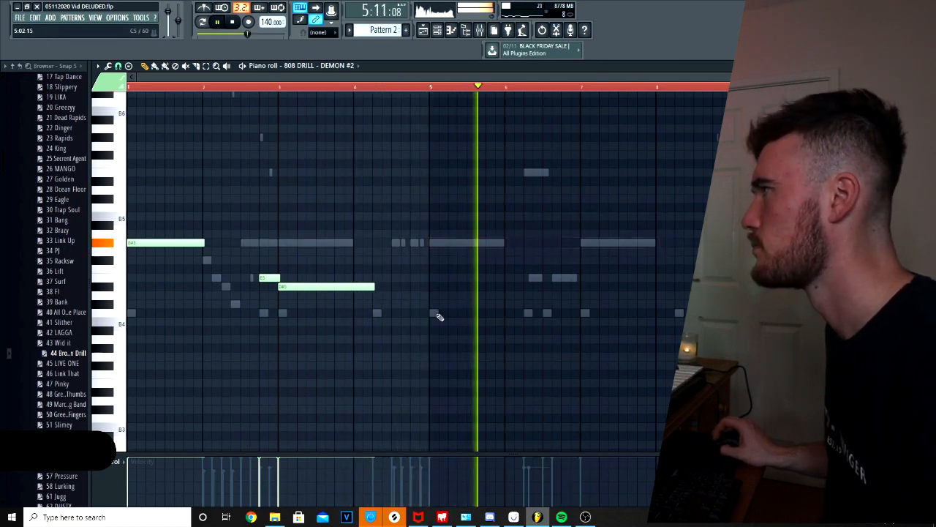
left_click_drag(434, 315, 129, 223)
key("ctrl+b")
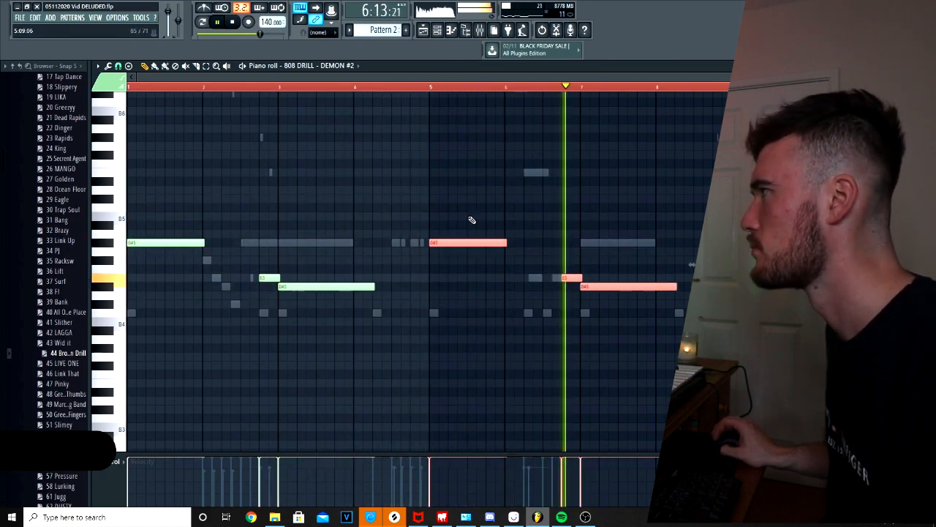
- Delete the second D#5 note in the run ending bar 8, lengthen the first to fill the gap, and play back
left_click(485, 295)
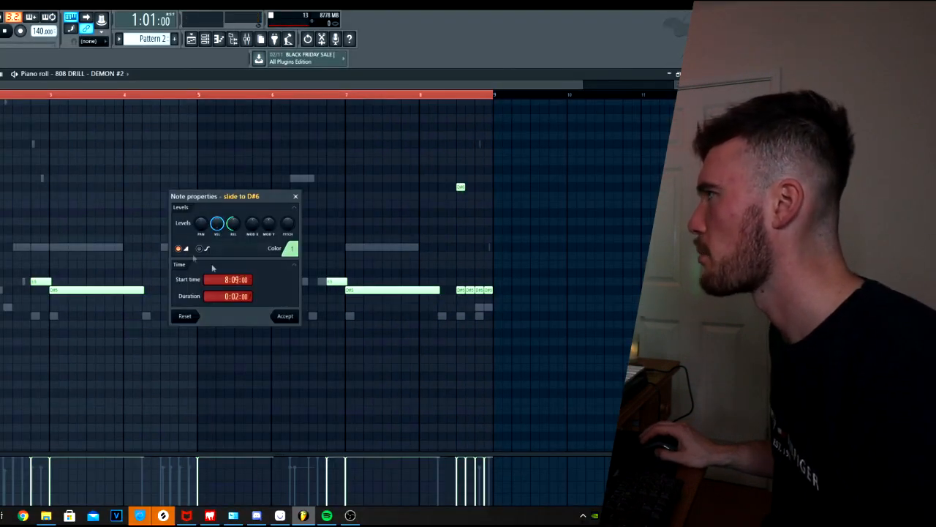
scroll(435, 290, "up", 3)
right_click(524, 291)
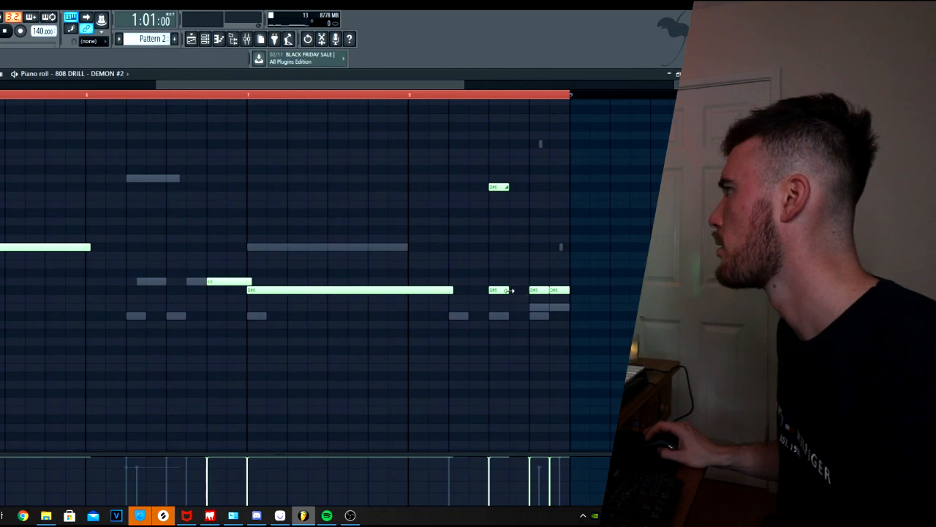
scroll(505, 212, "up", 3)
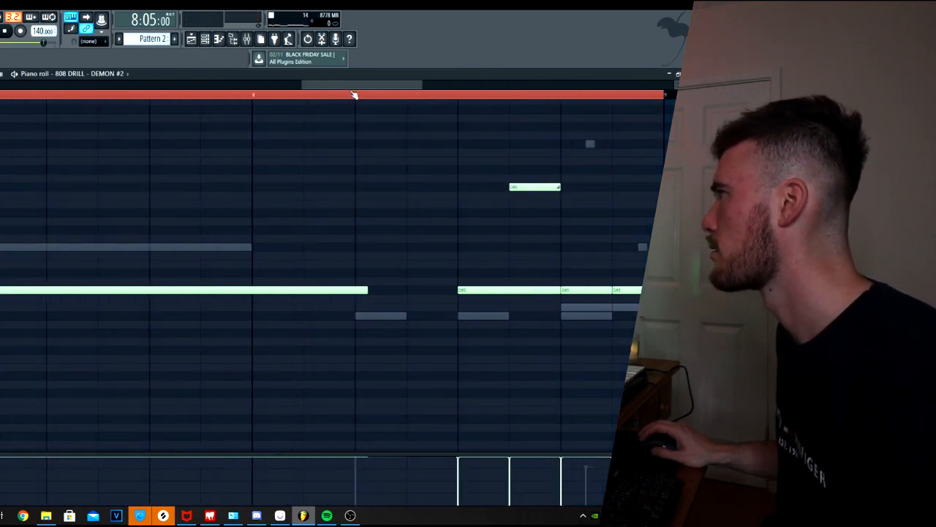
key("space")
scroll(582, 306, "down", 3)
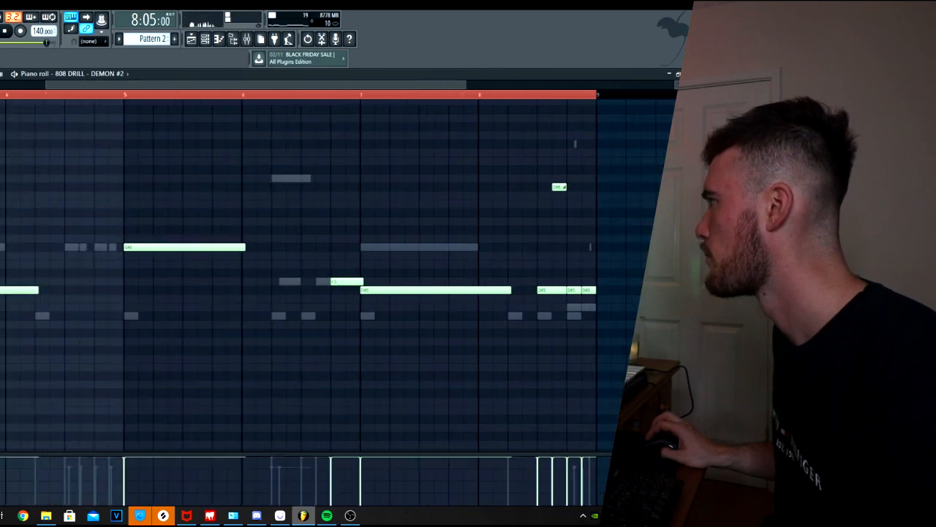
- Delete the two short D#6 slide notes above the last two D#5 notes of bar 8 and play back
scroll(389, 287, "up", 4)
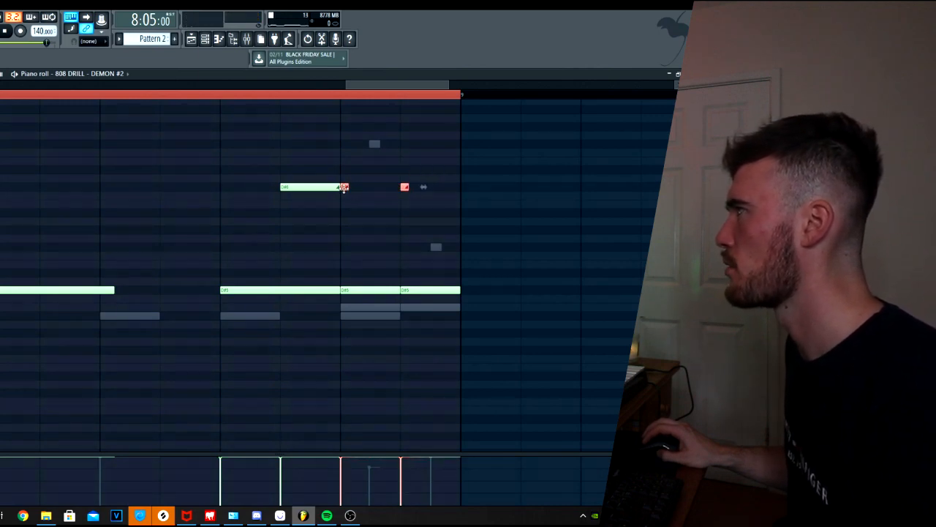
key("Delete")
key("space")
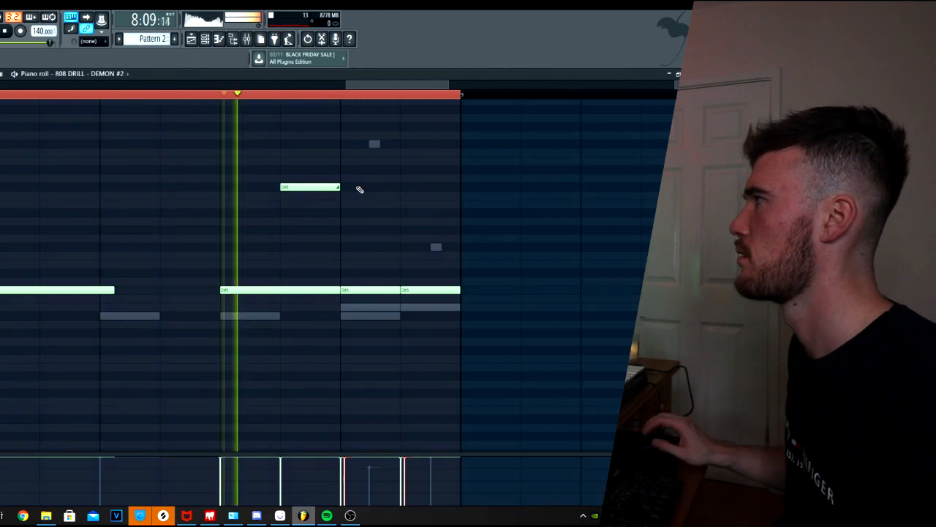
key("space")
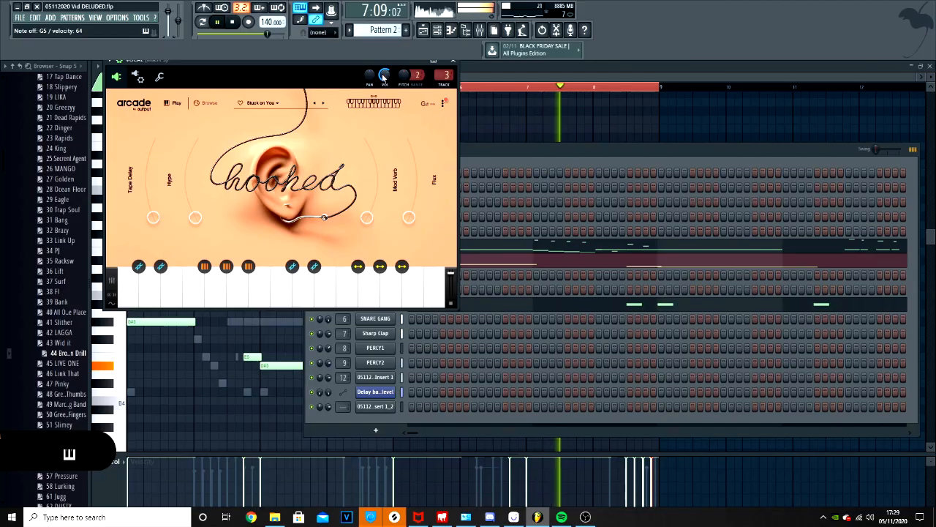